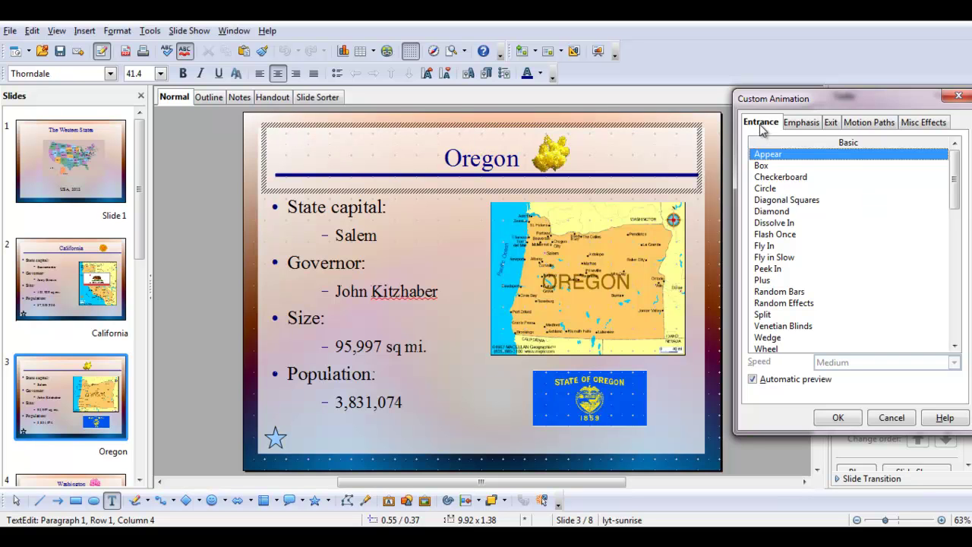
Add an Appear entrance effect to the Oregon title.
mouse_move(956, 181)
left_mouse_down()
mouse_move(956, 313)
mouse_move(956, 179)
left_mouse_up()
left_click(781, 155)
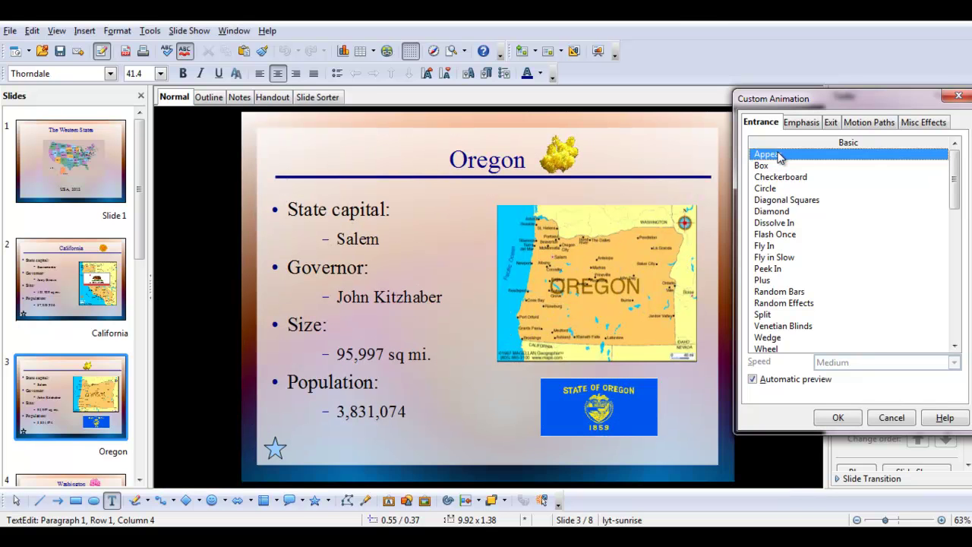
left_click(838, 420)
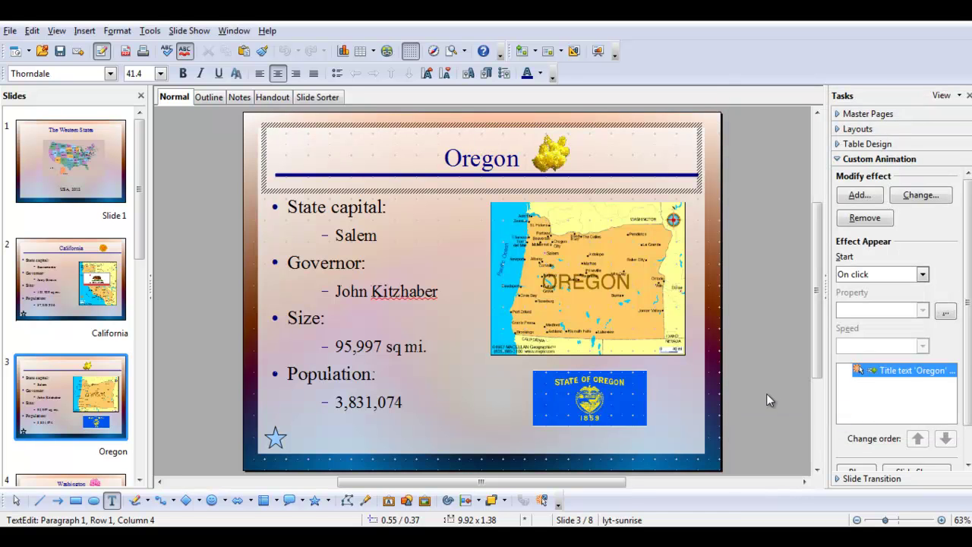
Set the title's Appear to start With previous and preview the slide animations.
left_click(924, 275)
left_click(900, 301)
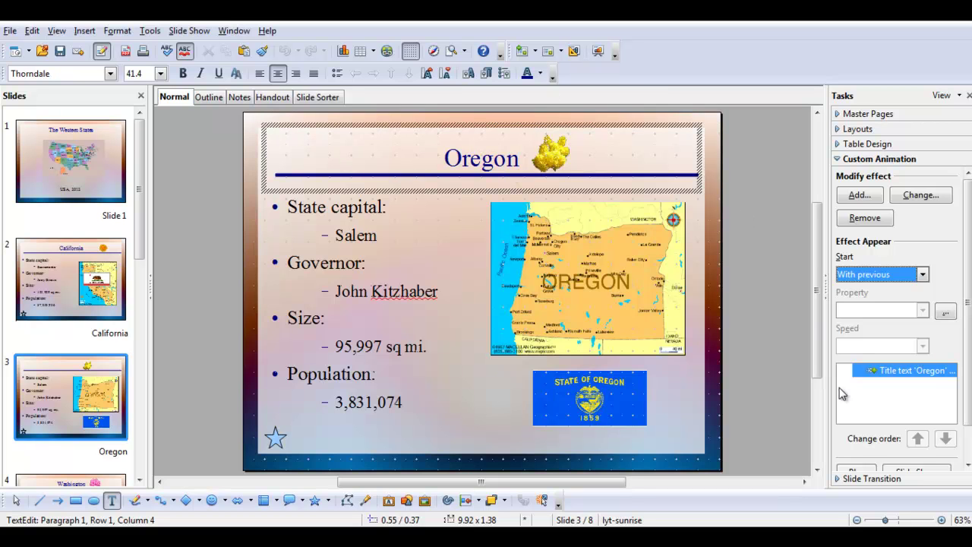
scroll(969, 402, "down", 1)
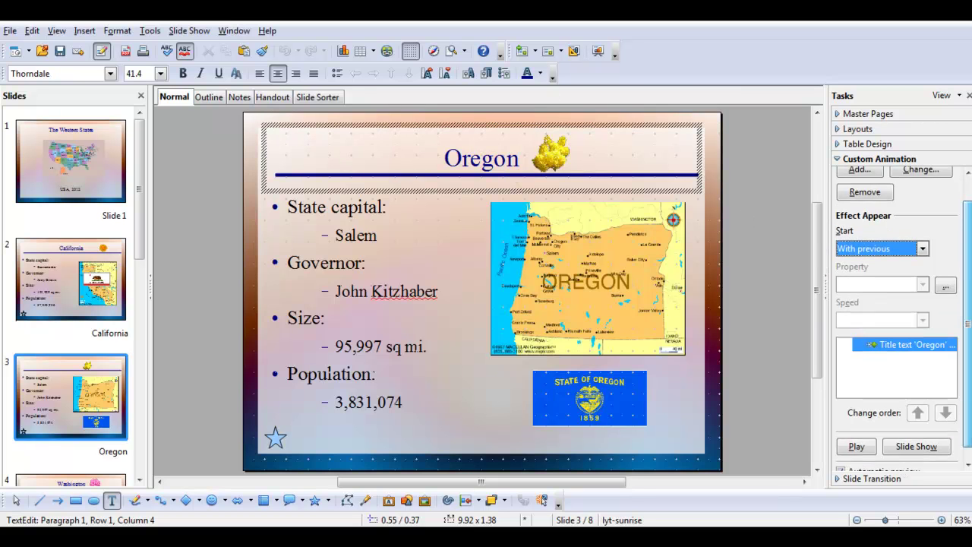
left_click(861, 449)
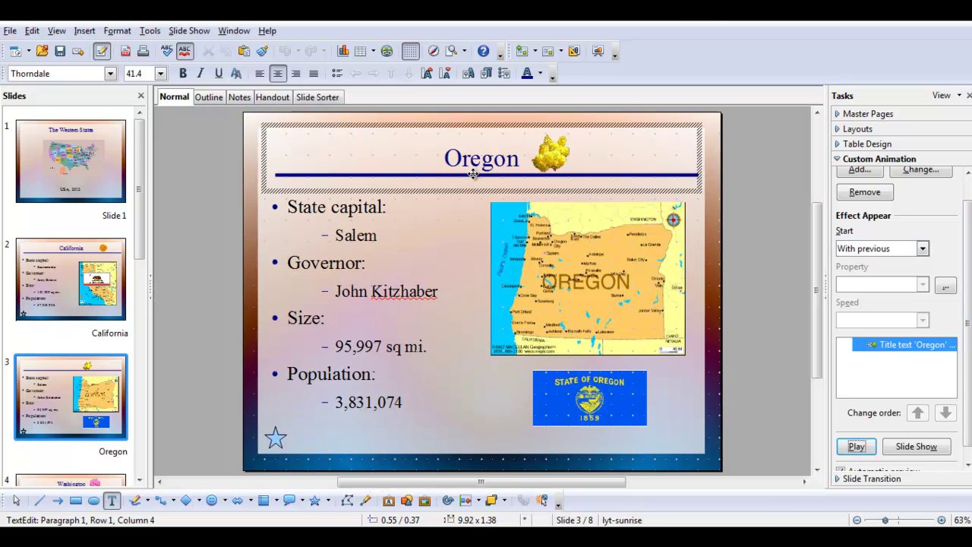
left_click(473, 175)
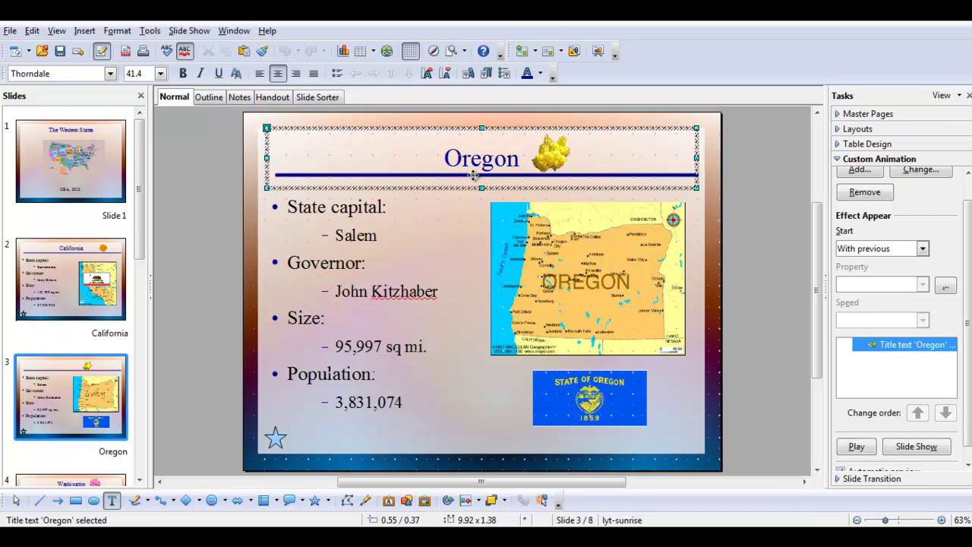
Give the blue line under the title a Slow Wipe entrance and preview it.
left_click(692, 177)
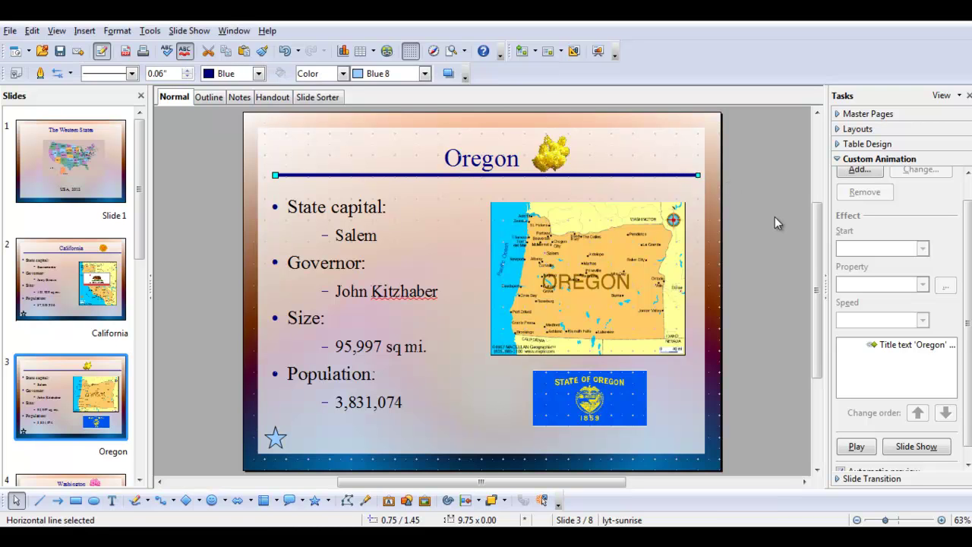
left_click(860, 171)
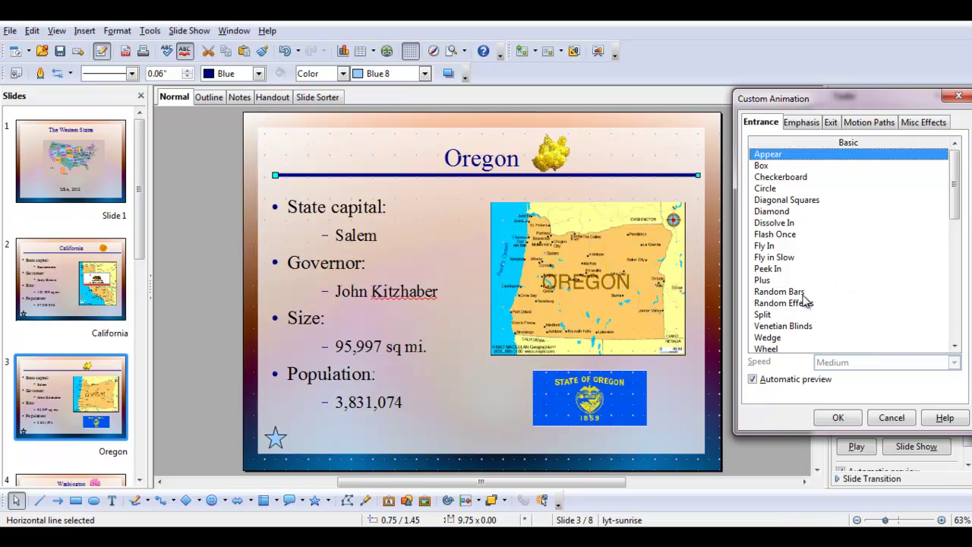
left_click_drag(957, 213, 957, 250)
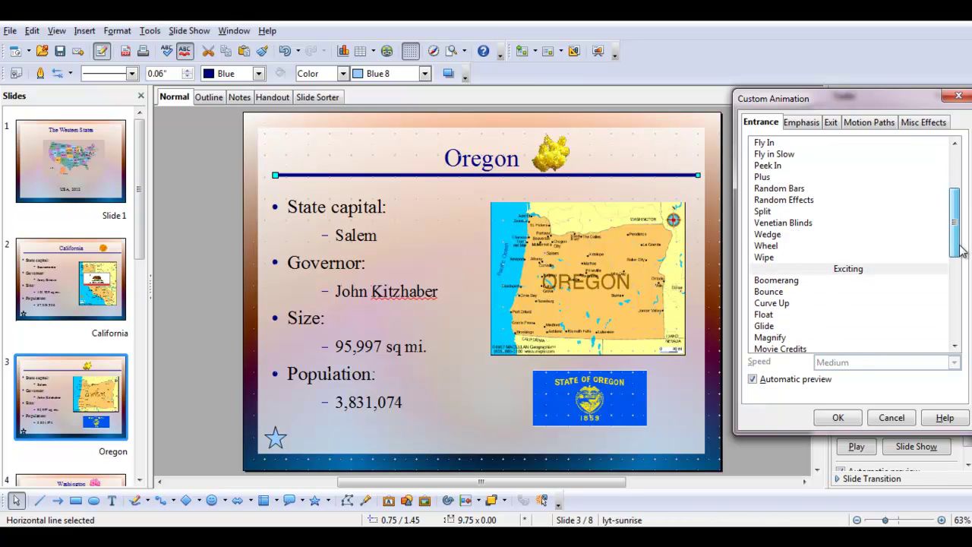
left_click(766, 258)
left_click(954, 362)
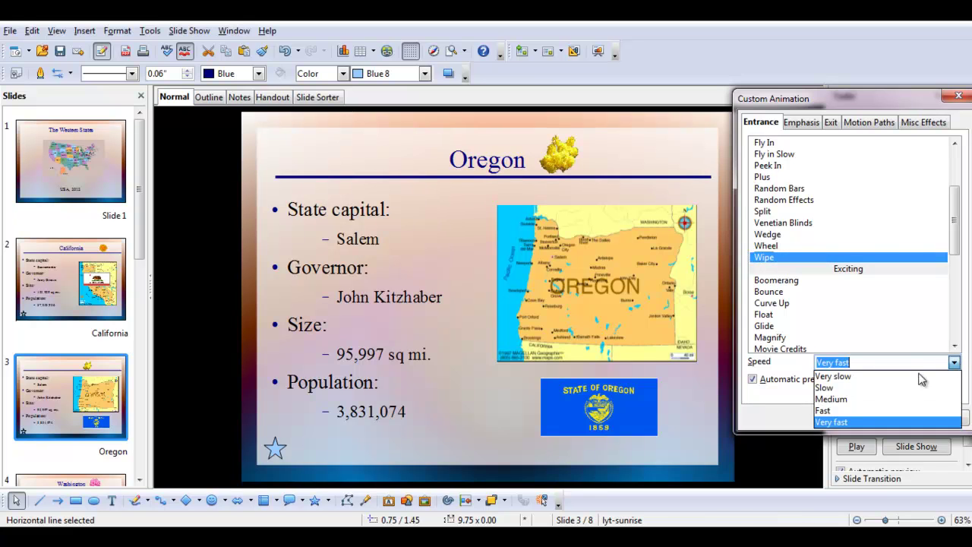
left_click(851, 386)
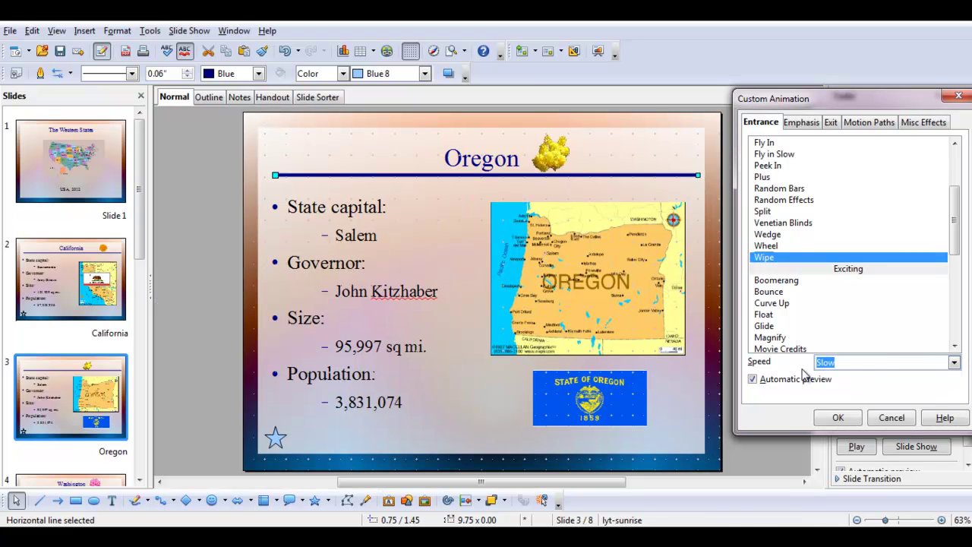
left_click(835, 420)
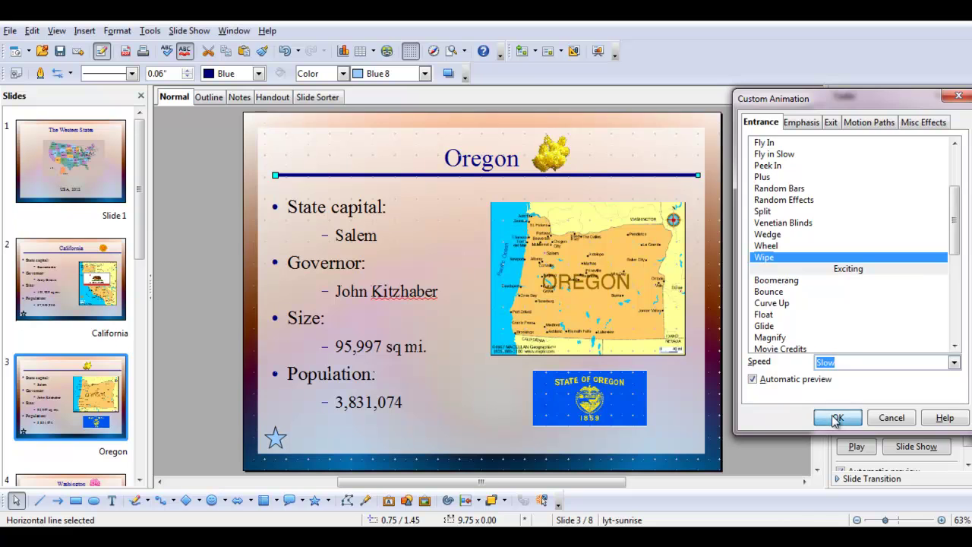
left_click(858, 447)
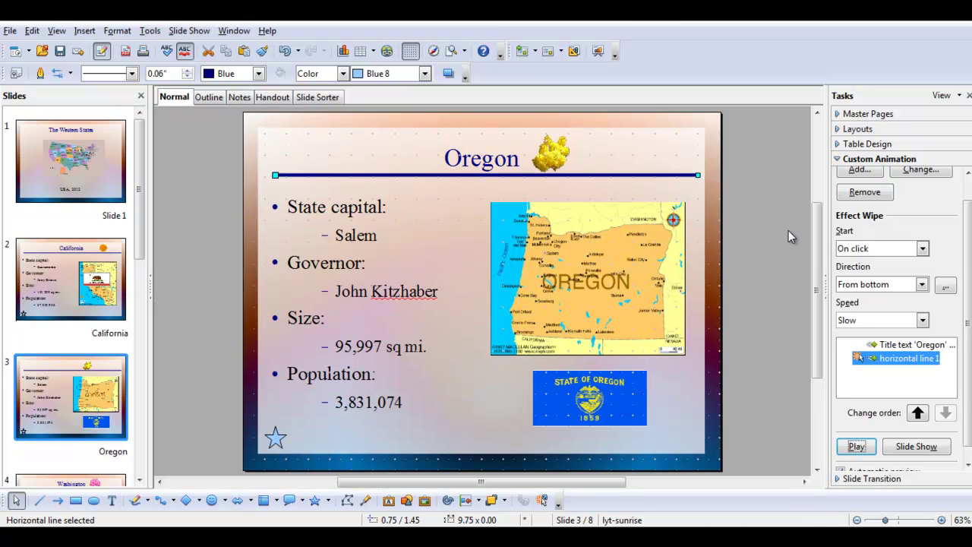
Make the line's Wipe start After previous and replay the preview.
left_click(922, 249)
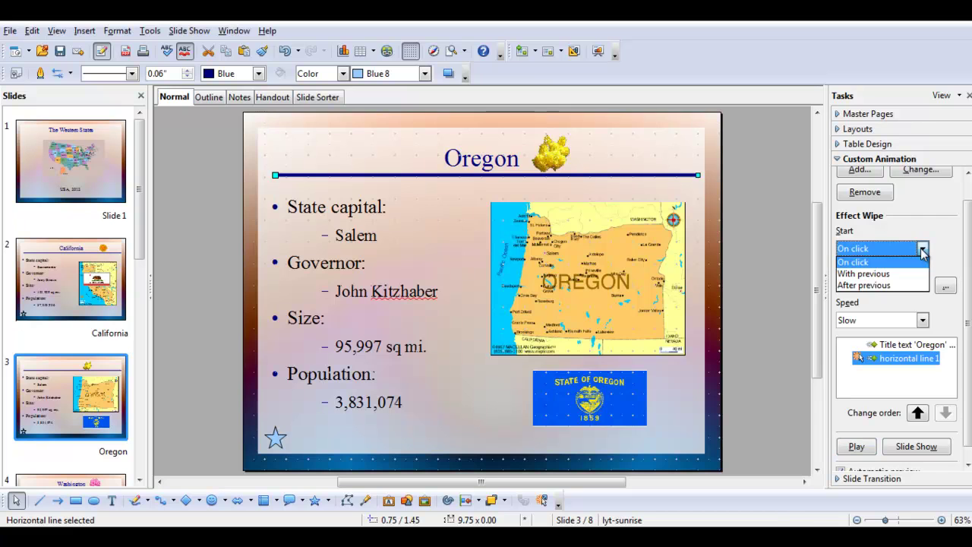
left_click(871, 285)
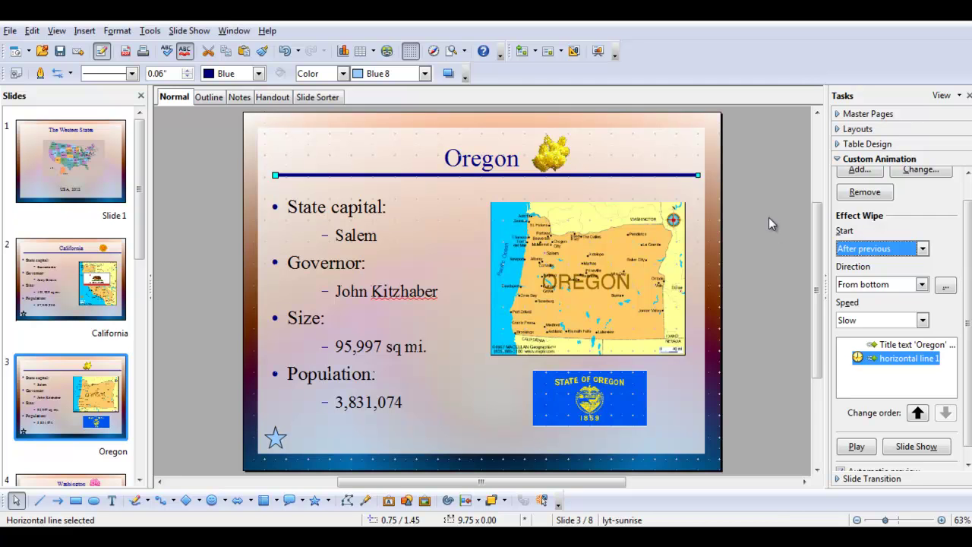
left_click(858, 446)
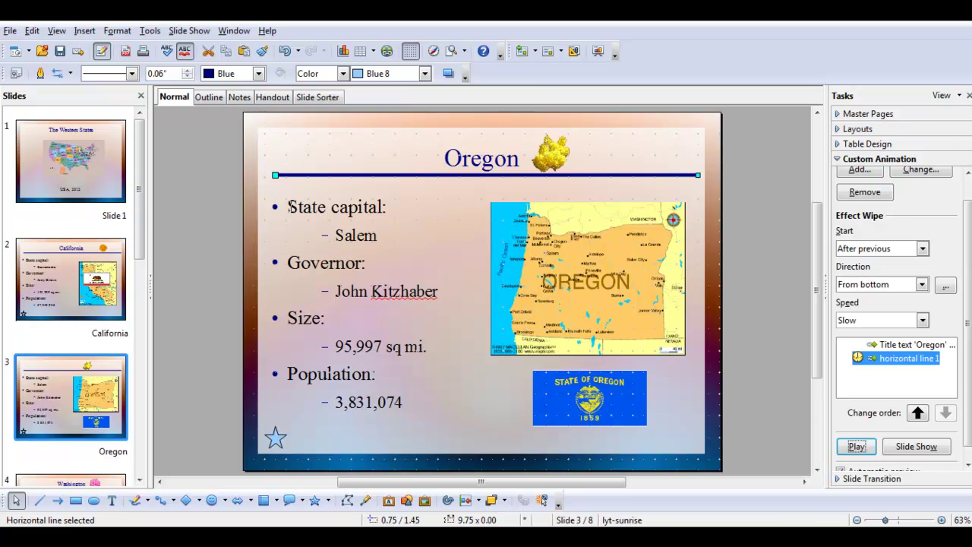
left_click_drag(289, 206, 389, 246)
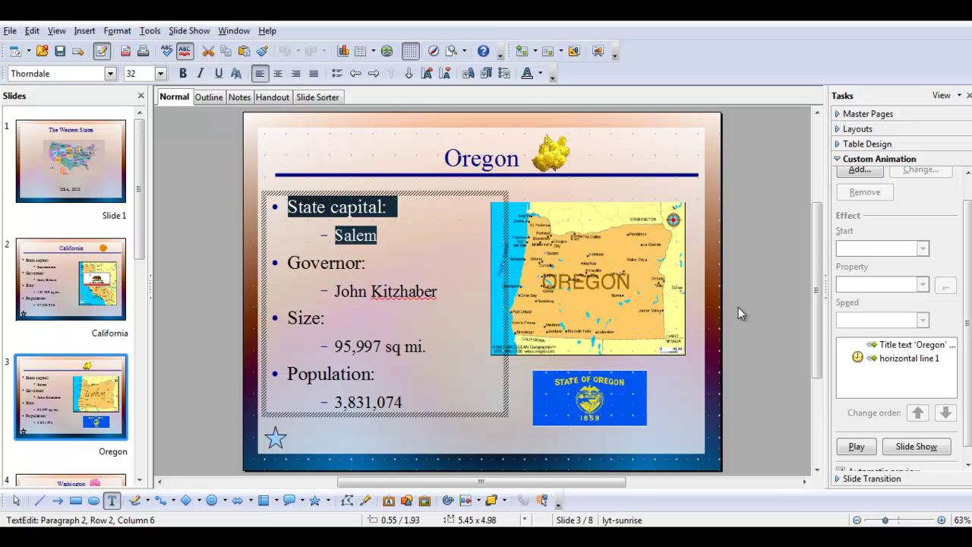
Add a Medium-speed Dissolve In entrance to the State capital and Salem bullets, then preview.
left_click(859, 170)
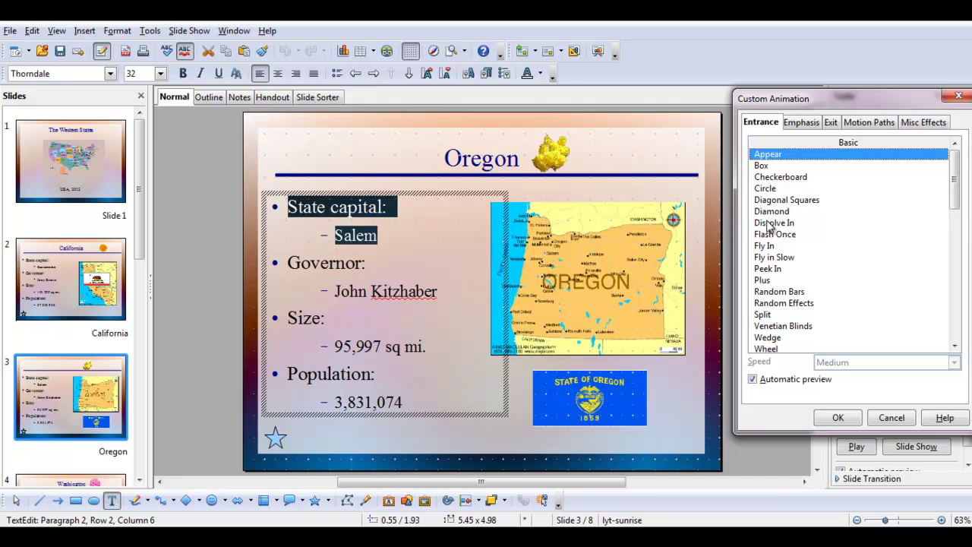
left_click(769, 223)
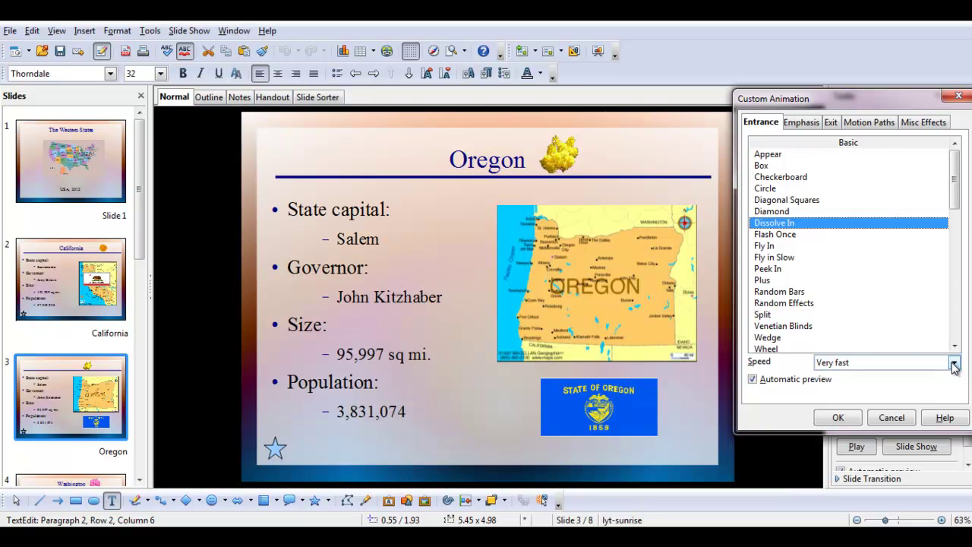
left_click(954, 363)
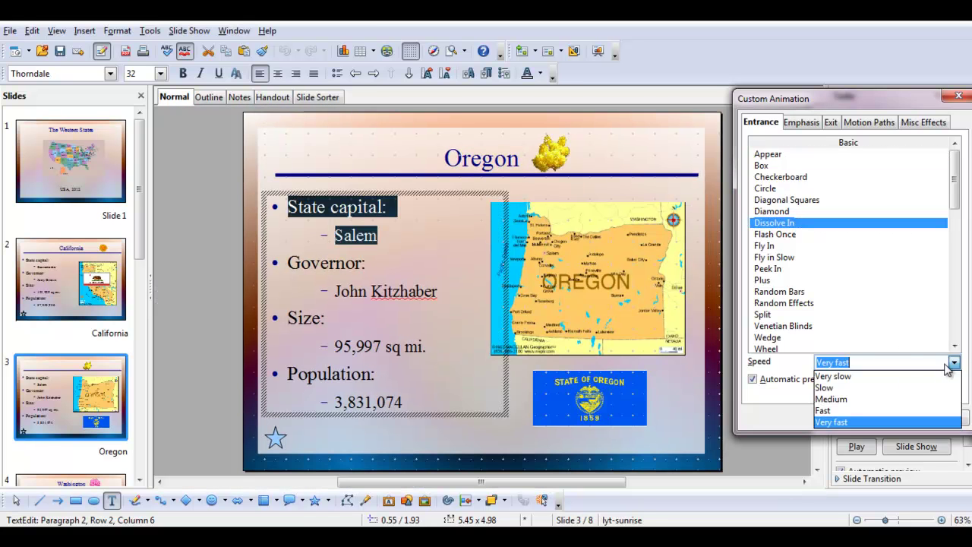
left_click(864, 402)
left_click(840, 419)
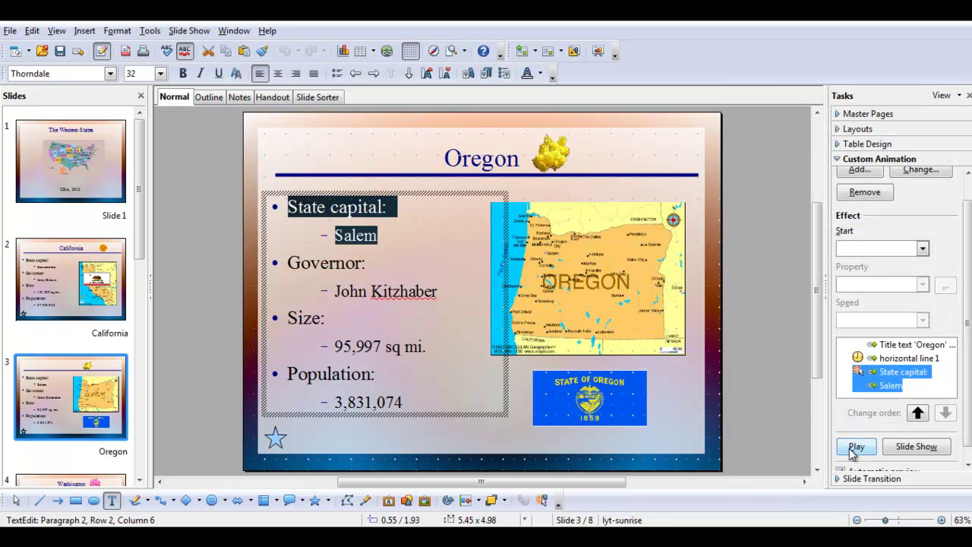
left_click(855, 447)
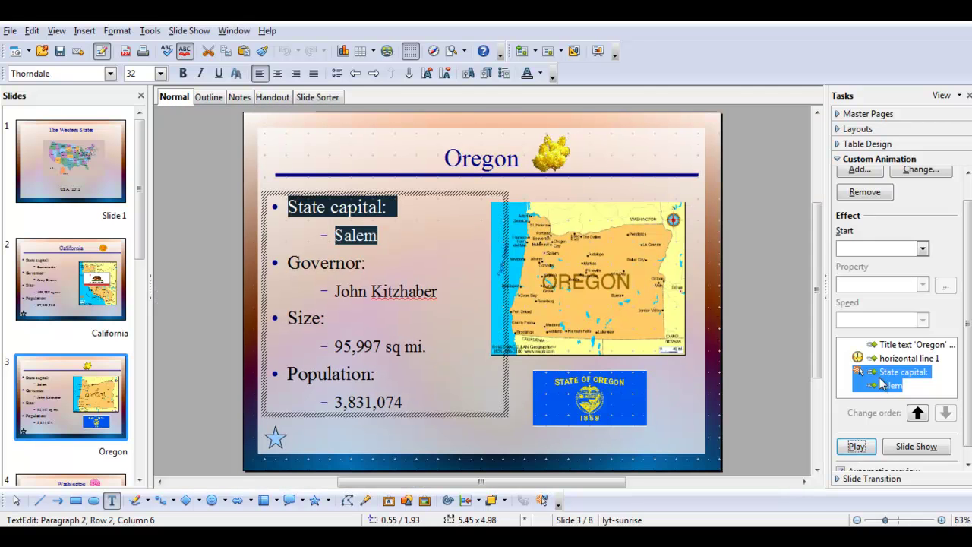
Check the settings of the State capital: and Salem animation entries.
left_click(890, 376)
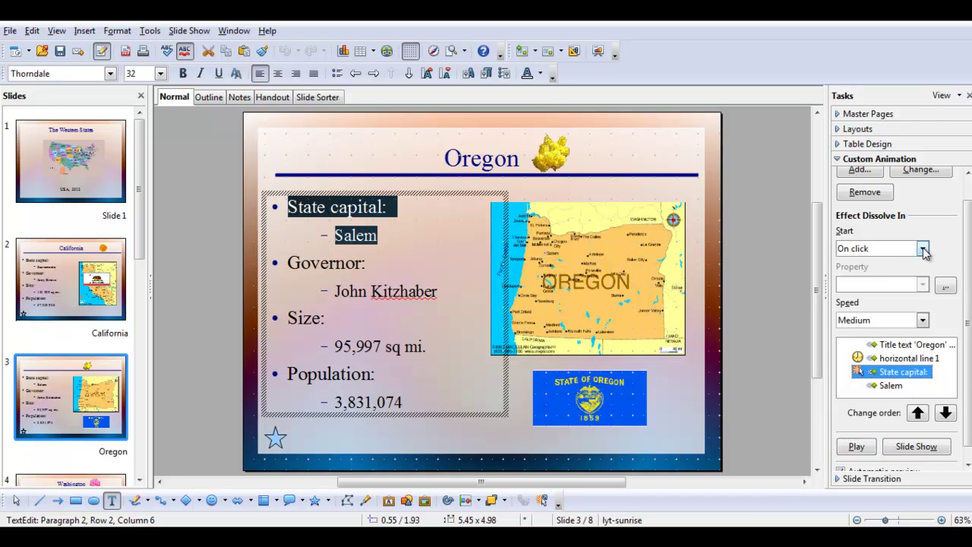
left_click(889, 385)
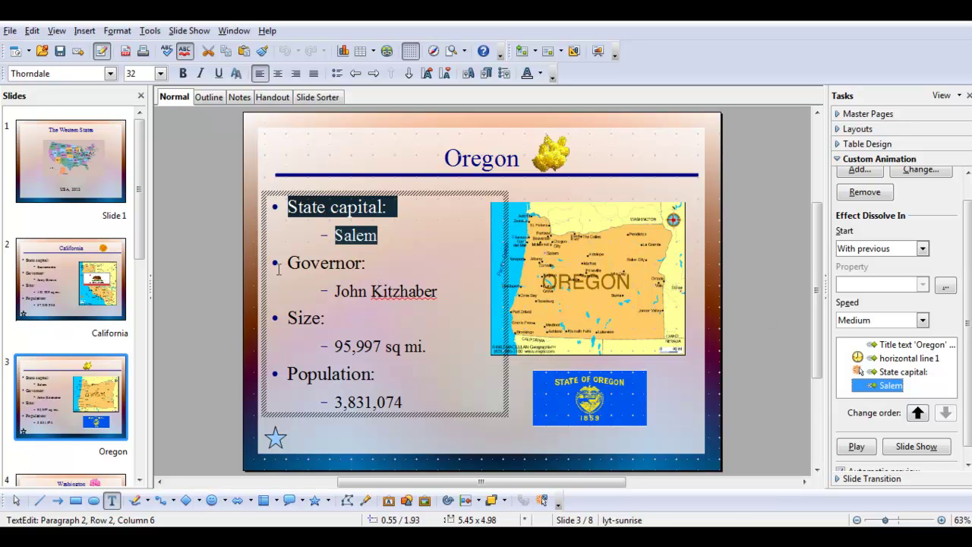
left_click(577, 404)
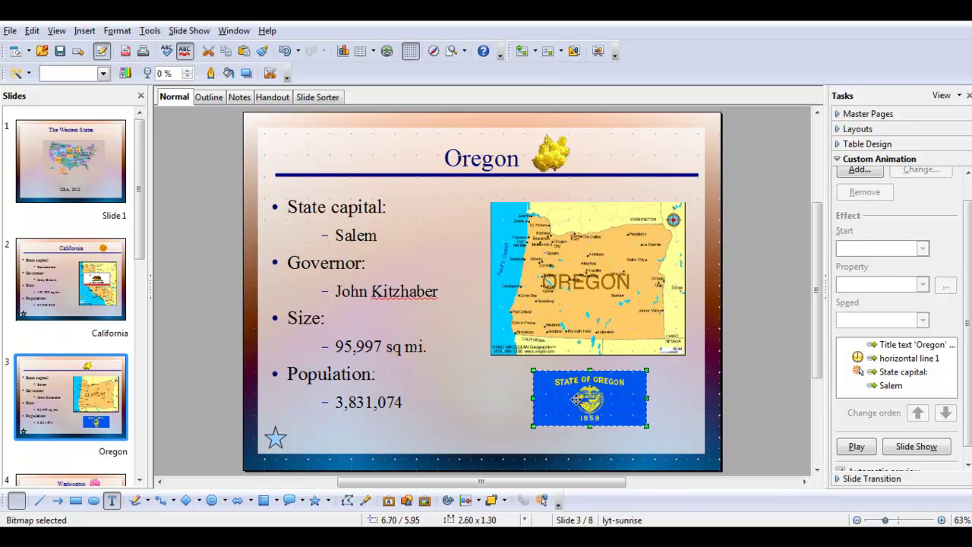
Add a Spiral In entrance effect to the Oregon flag image.
left_click(857, 173)
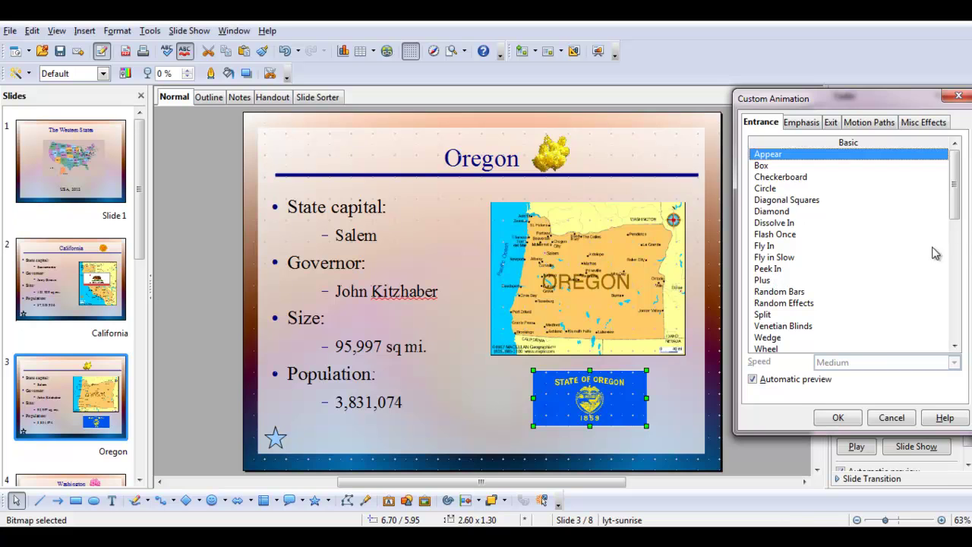
left_click_drag(958, 207, 958, 283)
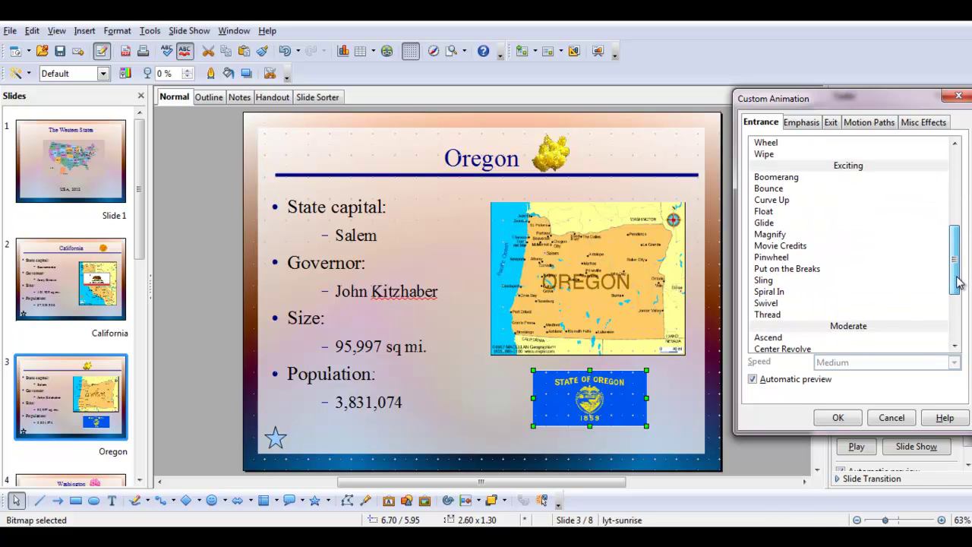
left_click(778, 293)
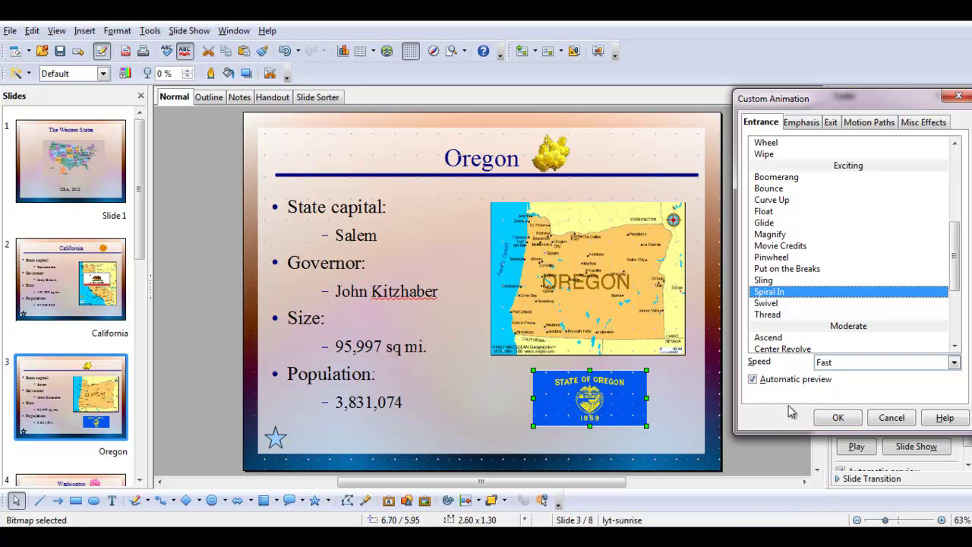
left_click(841, 418)
Move the flag upward, set its Spiral In to start With previous, and preview.
left_click_drag(595, 398, 580, 304)
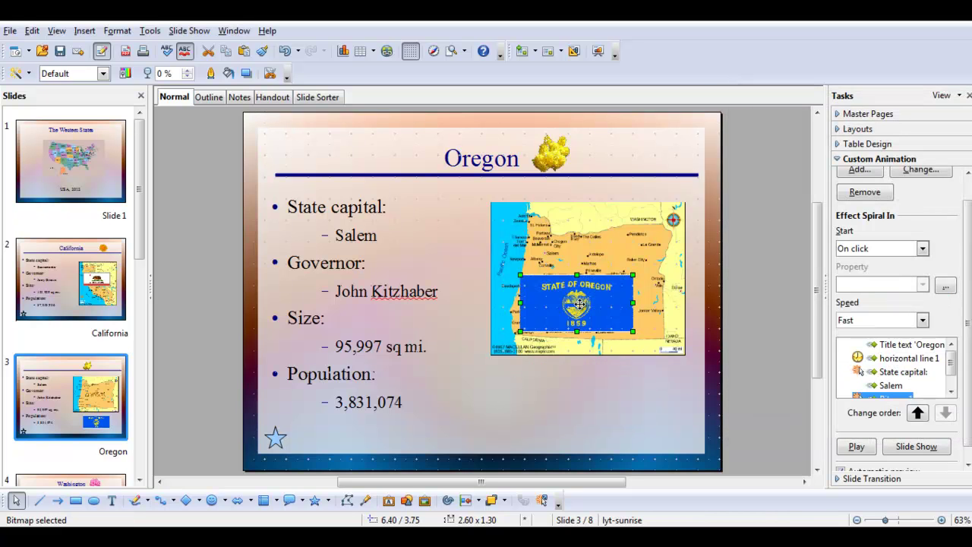
left_click(923, 250)
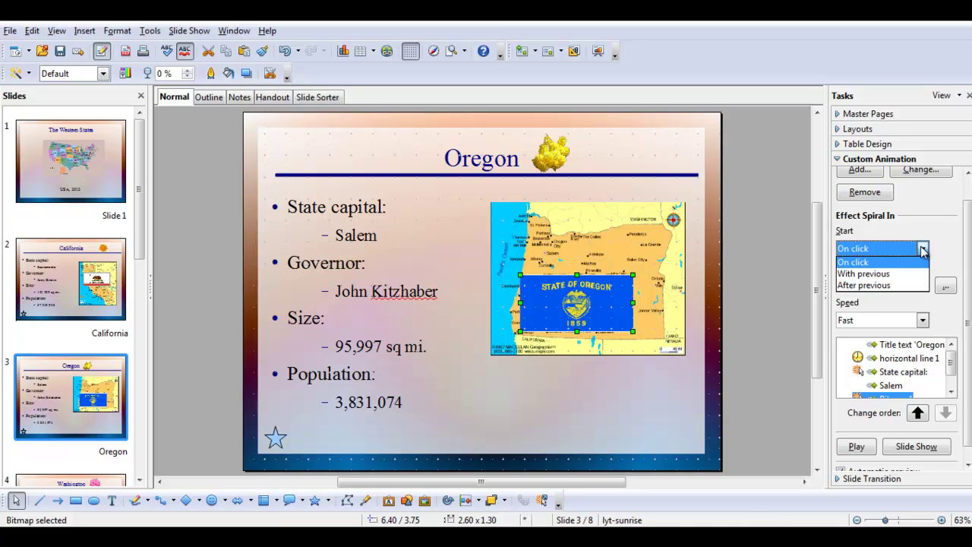
left_click(885, 274)
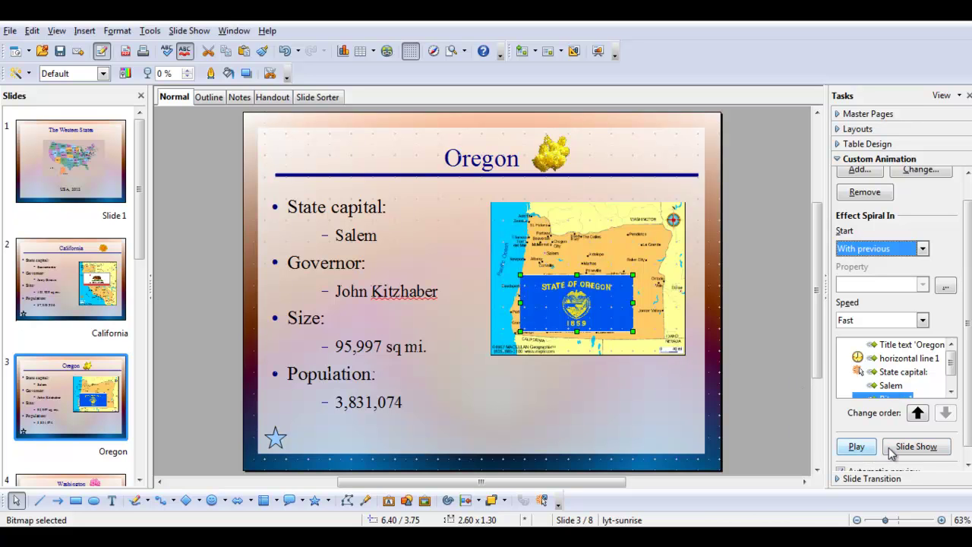
left_click(857, 447)
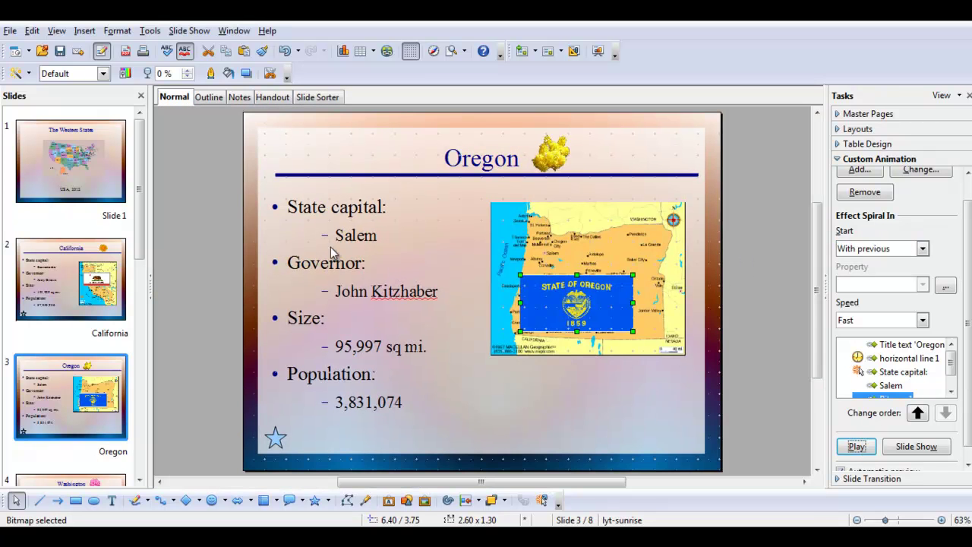
Give the Governor bullet and its sub-line a Fast Diagonal Squares entrance.
left_click(290, 263)
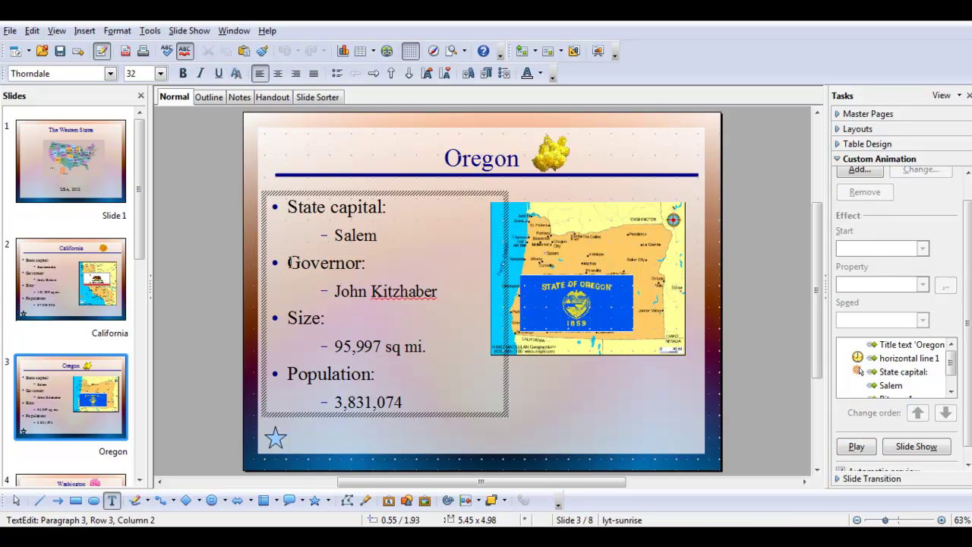
left_click_drag(288, 262, 441, 302)
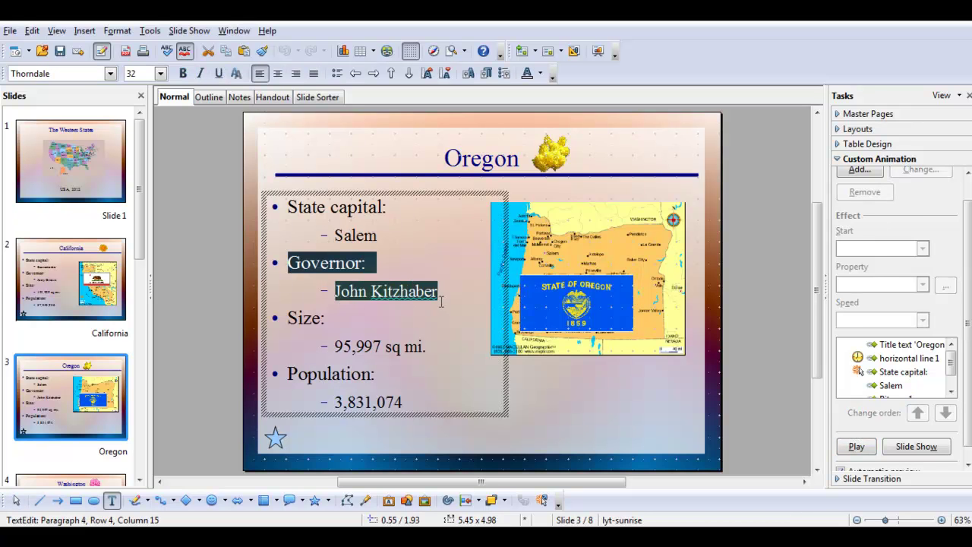
left_click(872, 172)
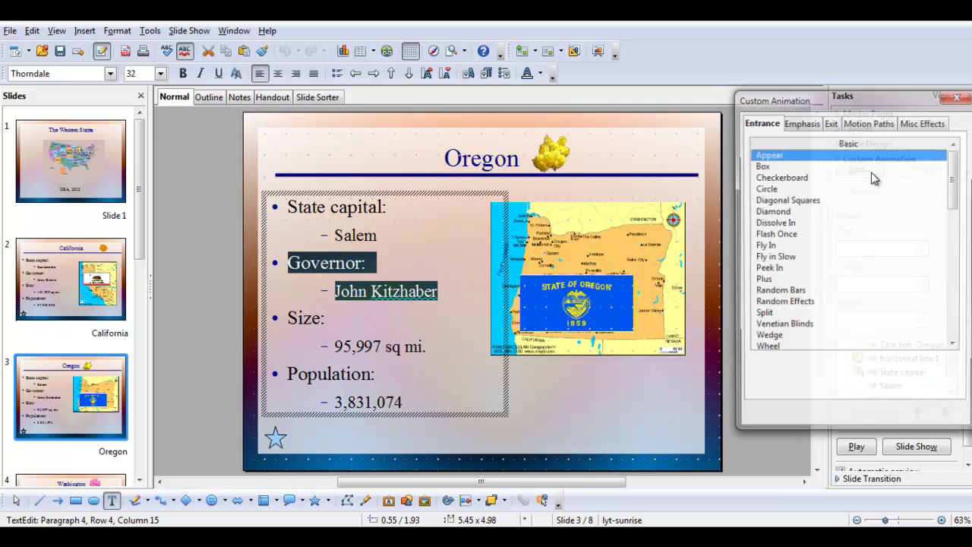
left_click(792, 200)
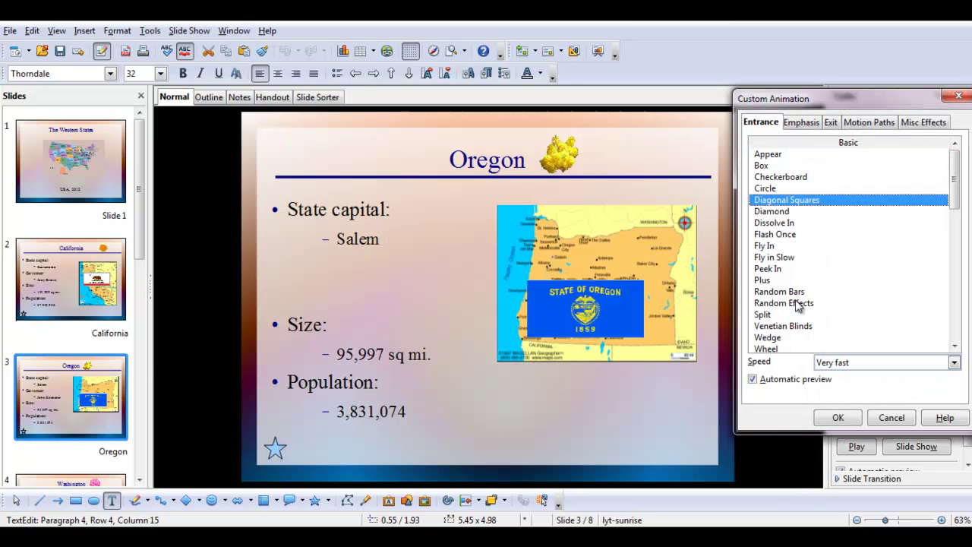
left_click(954, 363)
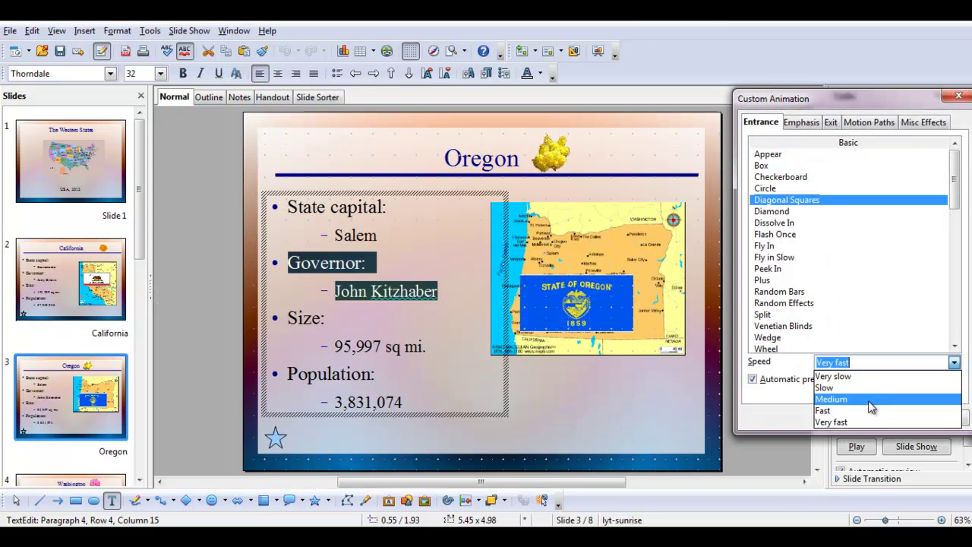
left_click(859, 411)
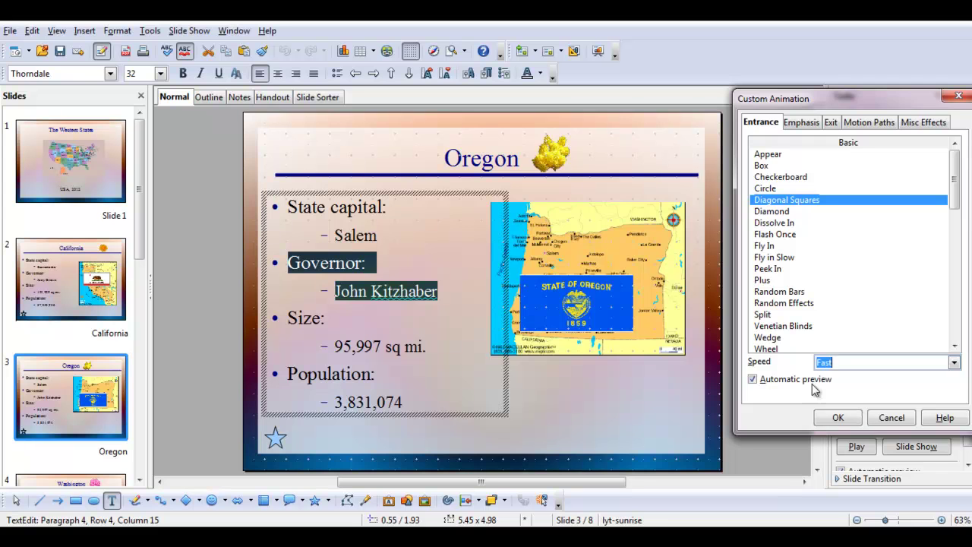
left_click(839, 419)
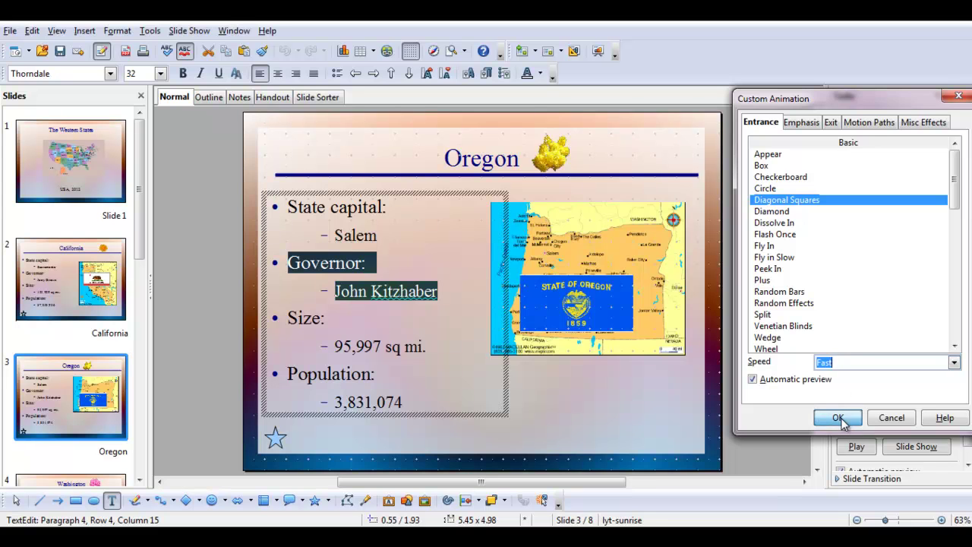
Preview the animations and check the timing of the Governor and sub-line entries.
left_click(866, 449)
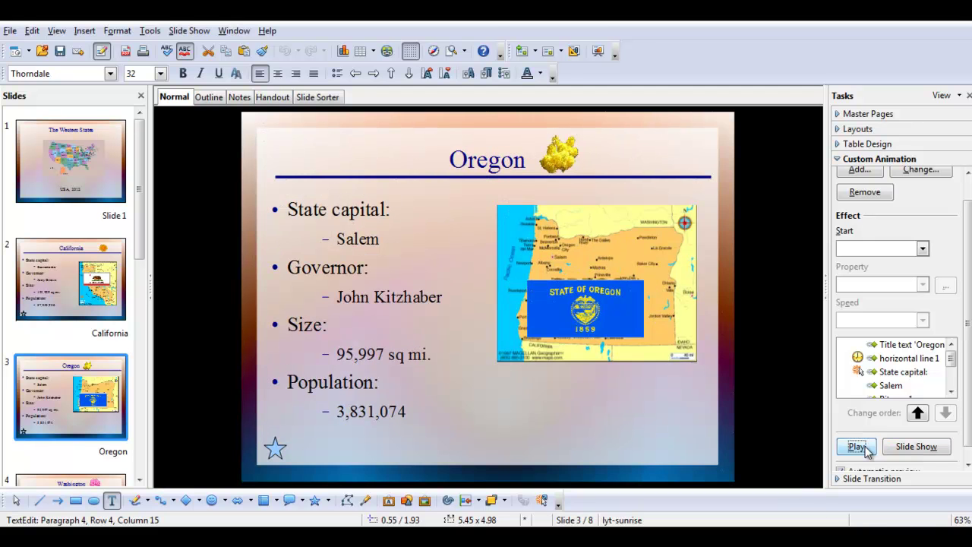
left_click(952, 392)
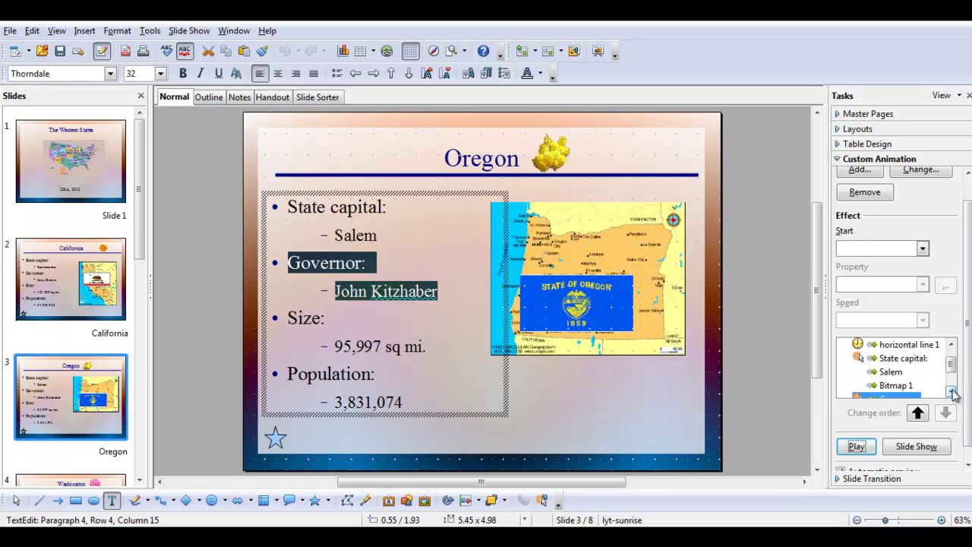
left_click(952, 392)
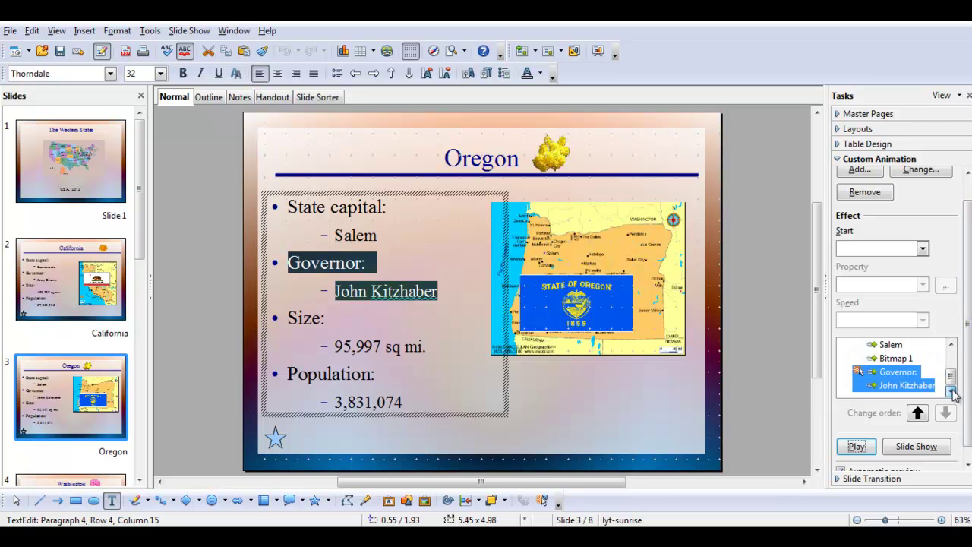
left_click(900, 375)
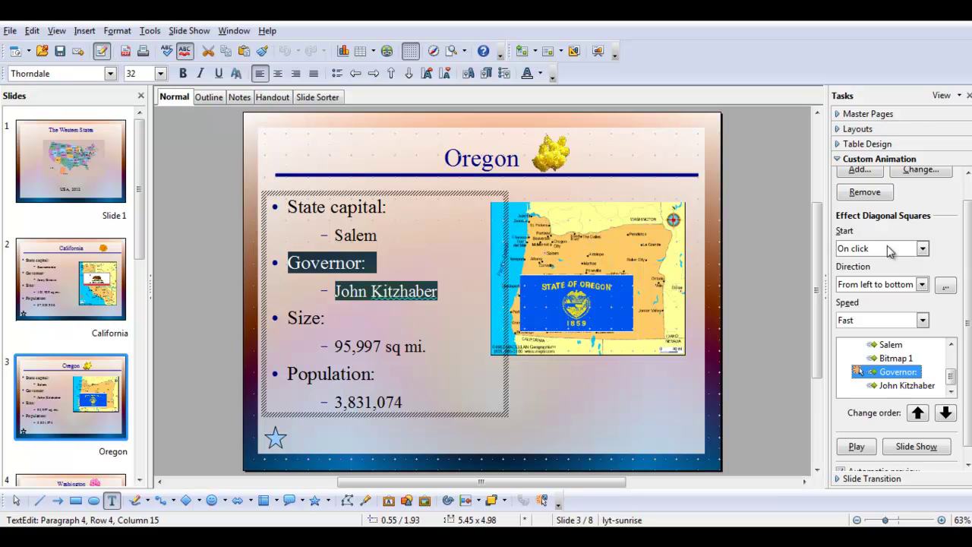
left_click(893, 386)
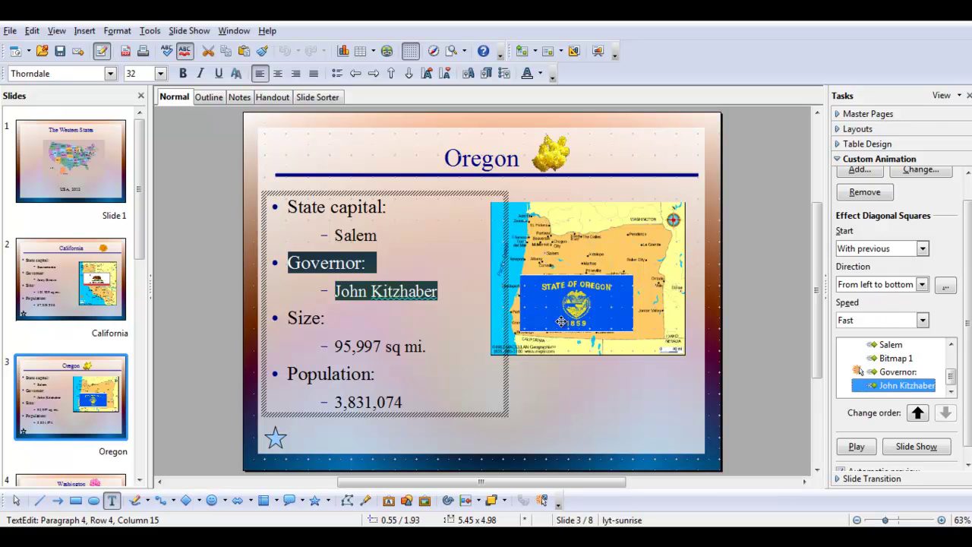
Give the Size and 95,997 sq mi. lines a Medium-speed Dissolve In entrance.
left_click_drag(289, 318, 441, 352)
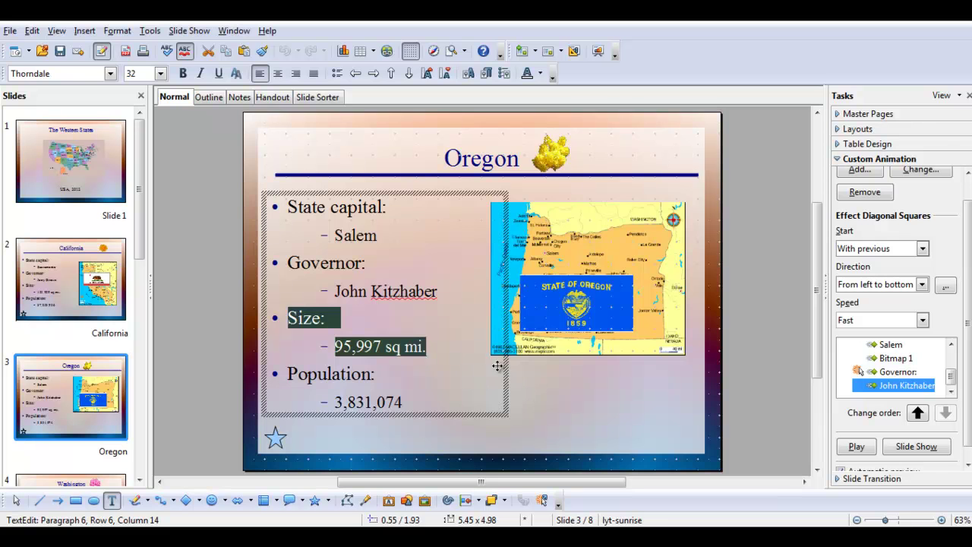
left_click(858, 170)
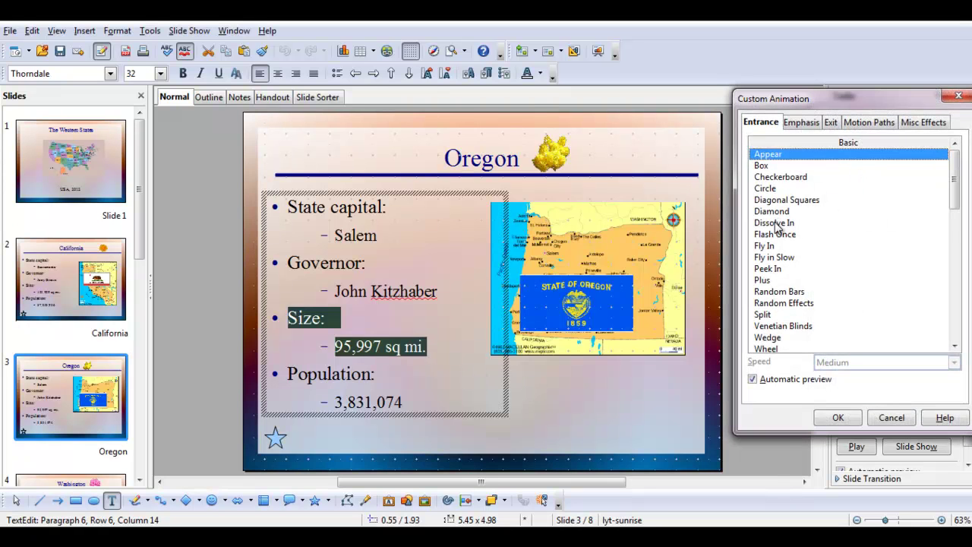
left_click(774, 223)
left_click(955, 363)
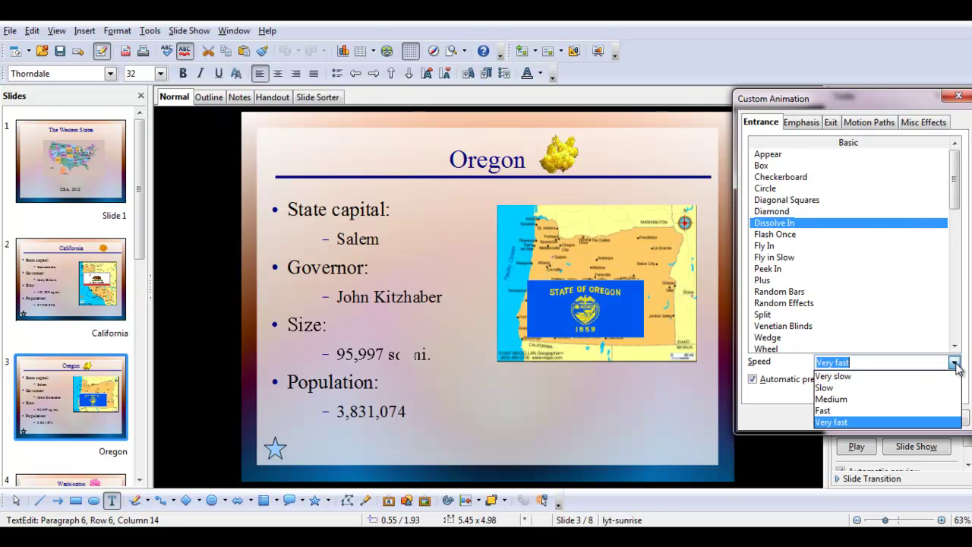
left_click(831, 399)
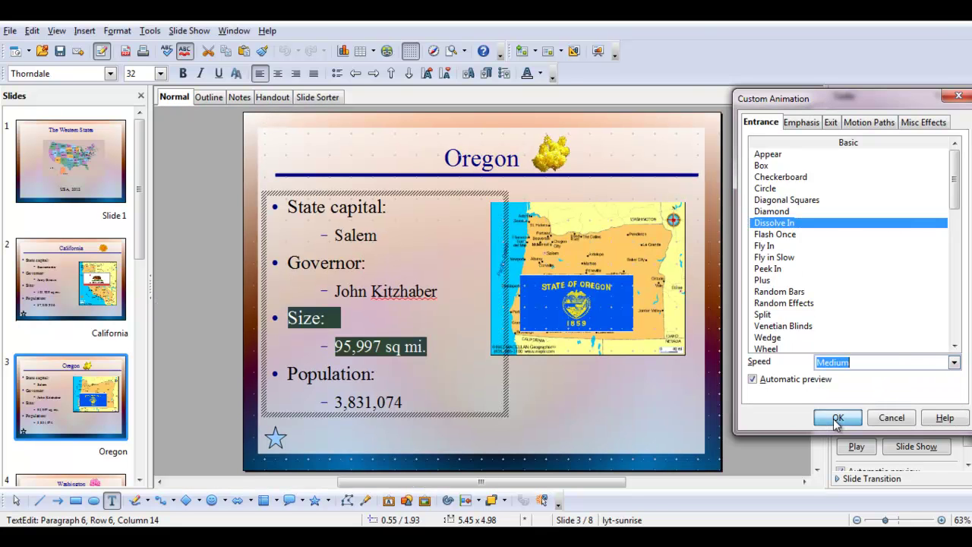
left_click(837, 420)
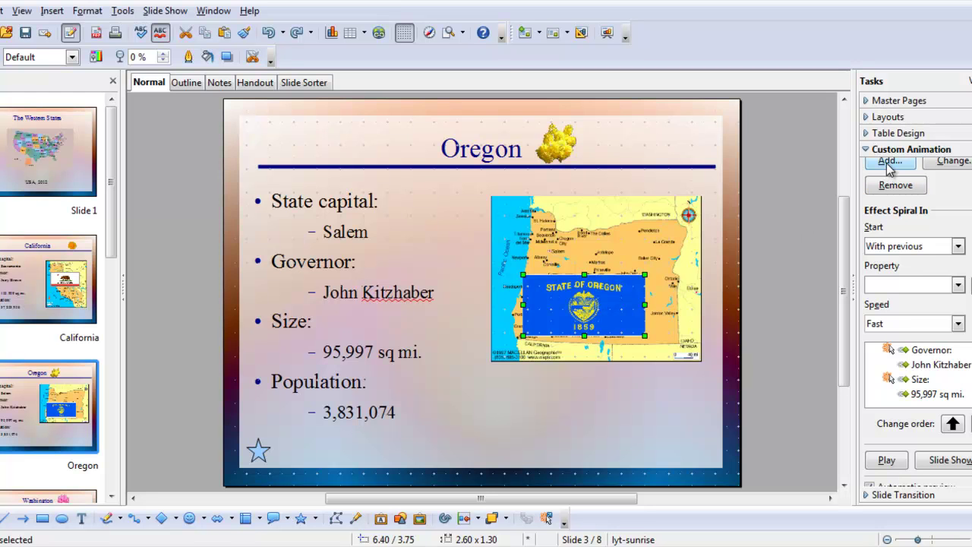
Add a Disappear exit effect to the flag image and bring up its start timing options.
left_click(887, 162)
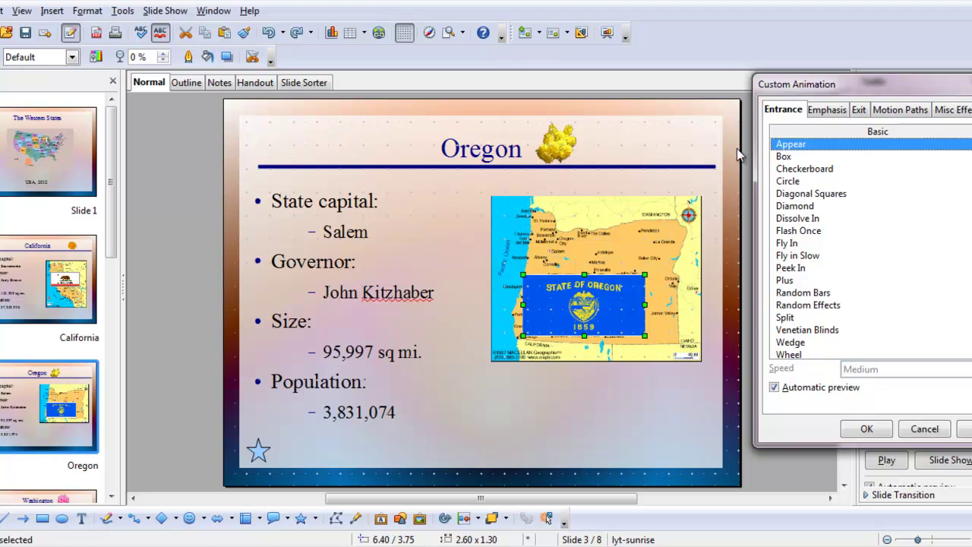
left_click(860, 110)
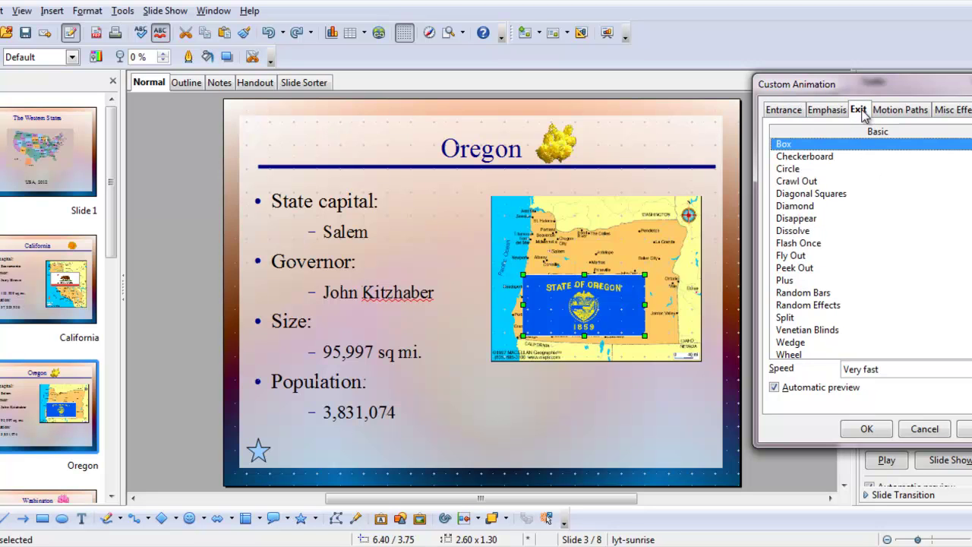
left_click(794, 219)
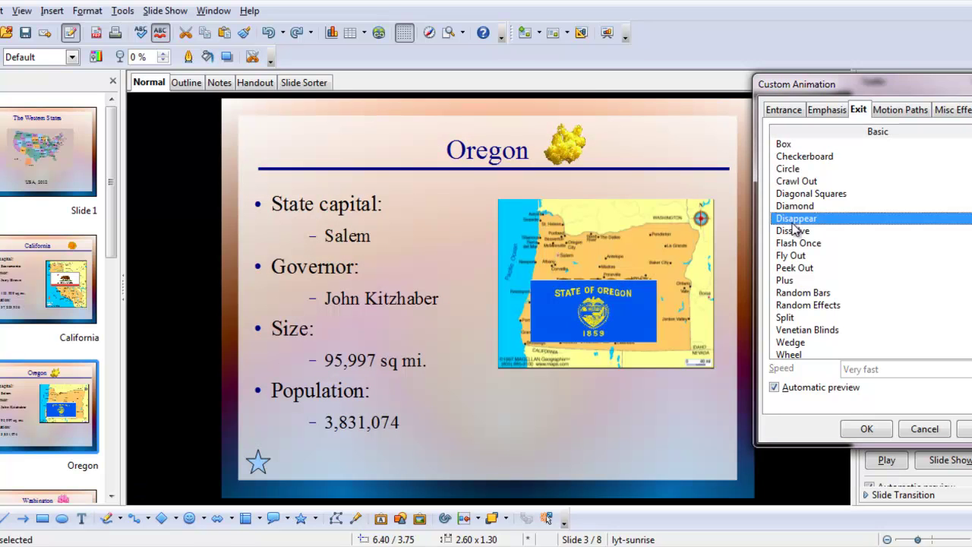
left_click(868, 430)
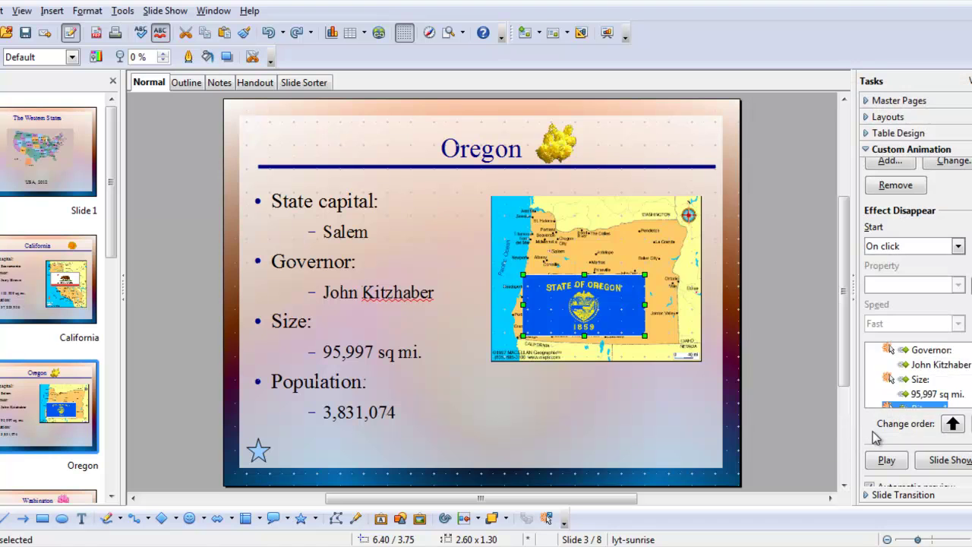
scroll(889, 377, "down", 4)
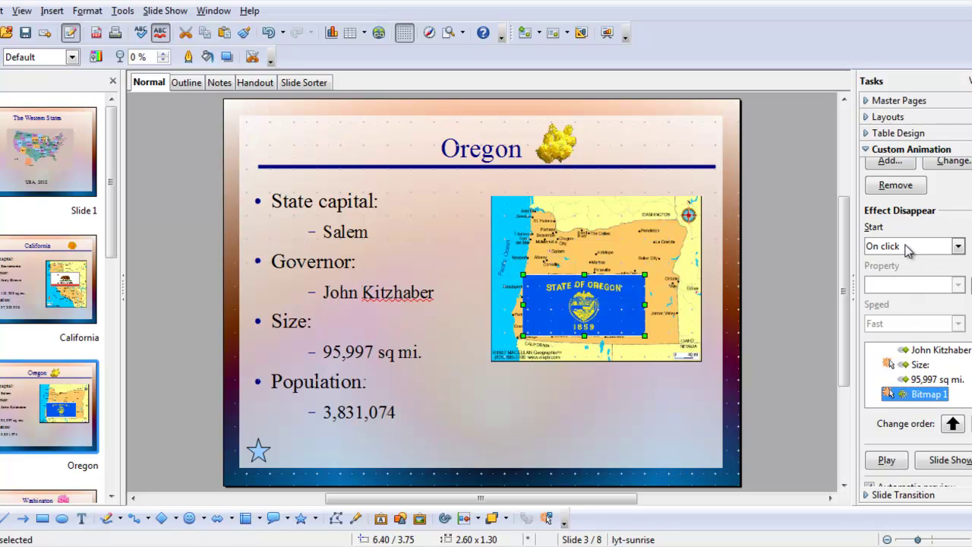
left_click(958, 247)
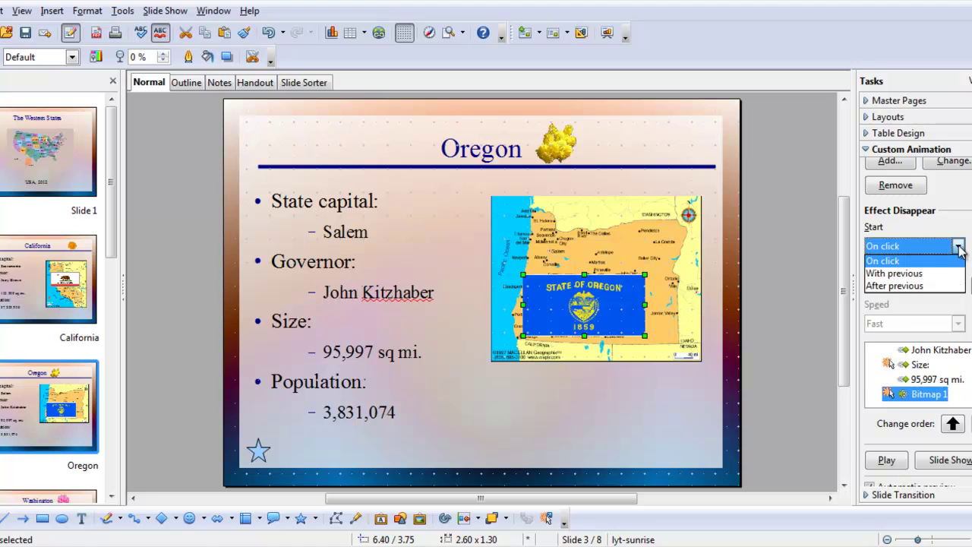